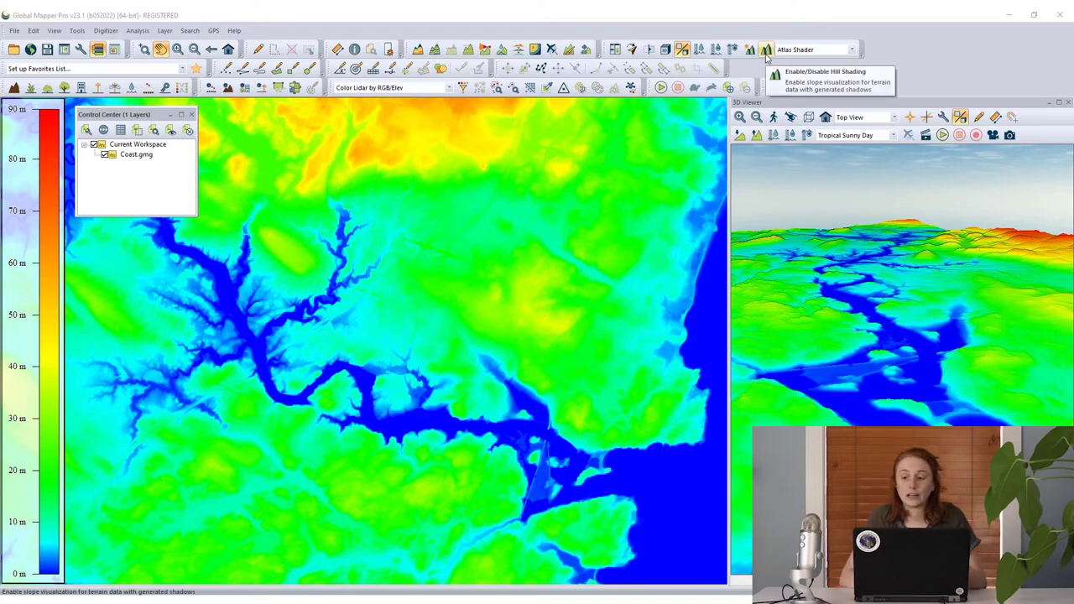
Turn on hill shading for the Coast.gmg terrain and zoom into the 3D view
left_click(765, 53)
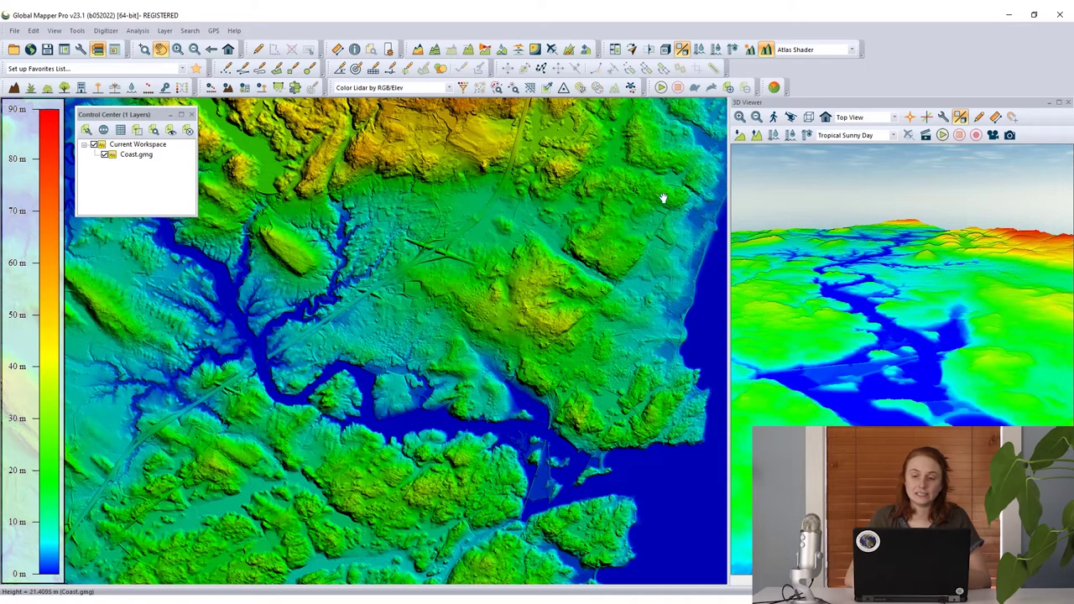
scroll(823, 287, "up", 3)
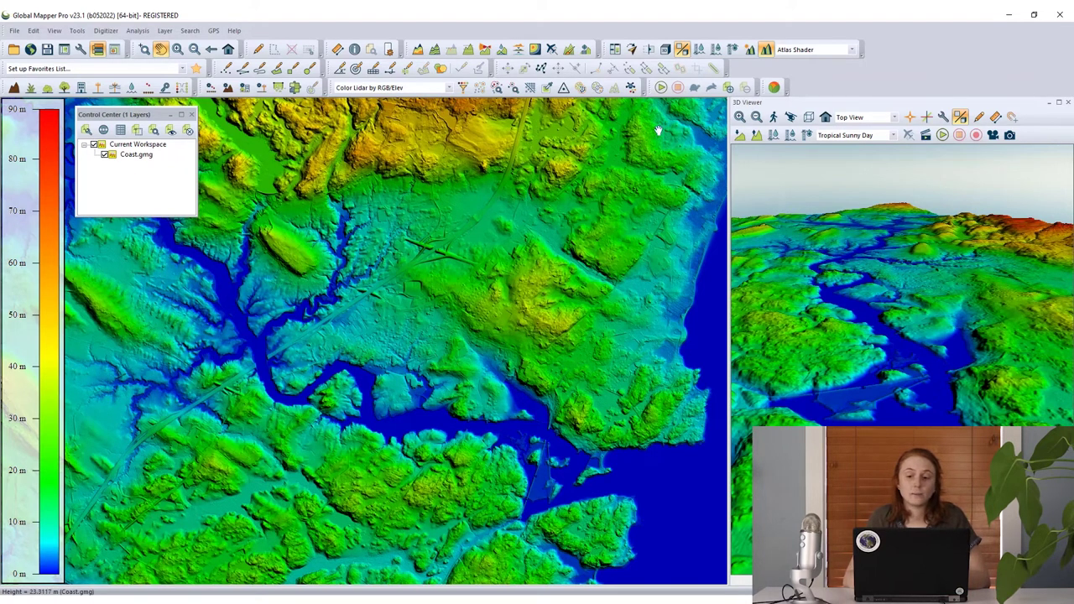
left_click(749, 52)
Colour elevations from visible values (legend 0–66 m) and move the light to altitude 15, azimuth 310
left_click_drag(213, 30, 279, 30)
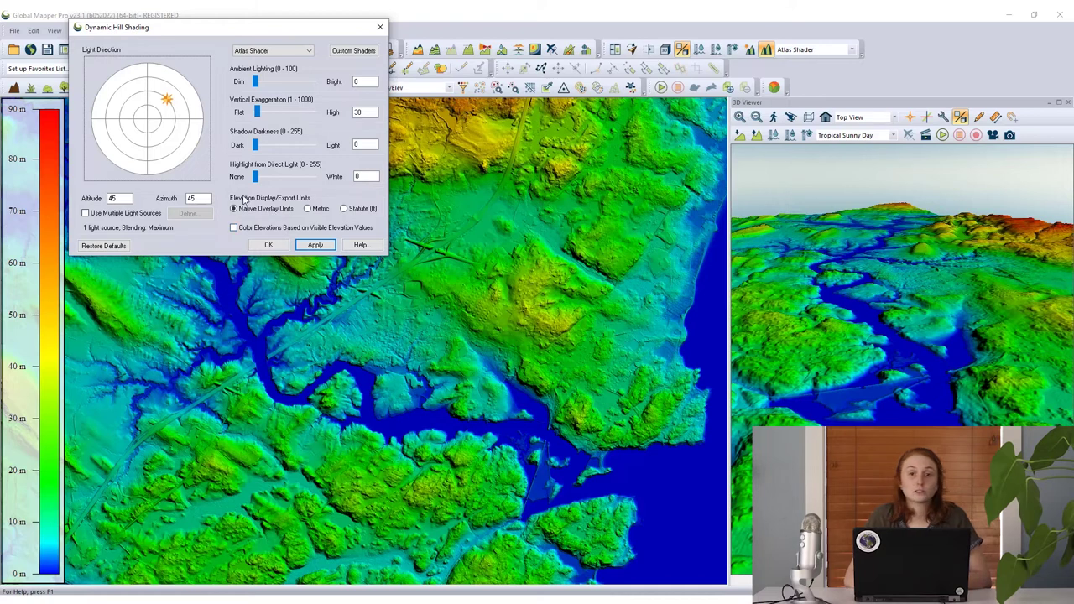
left_click(239, 234)
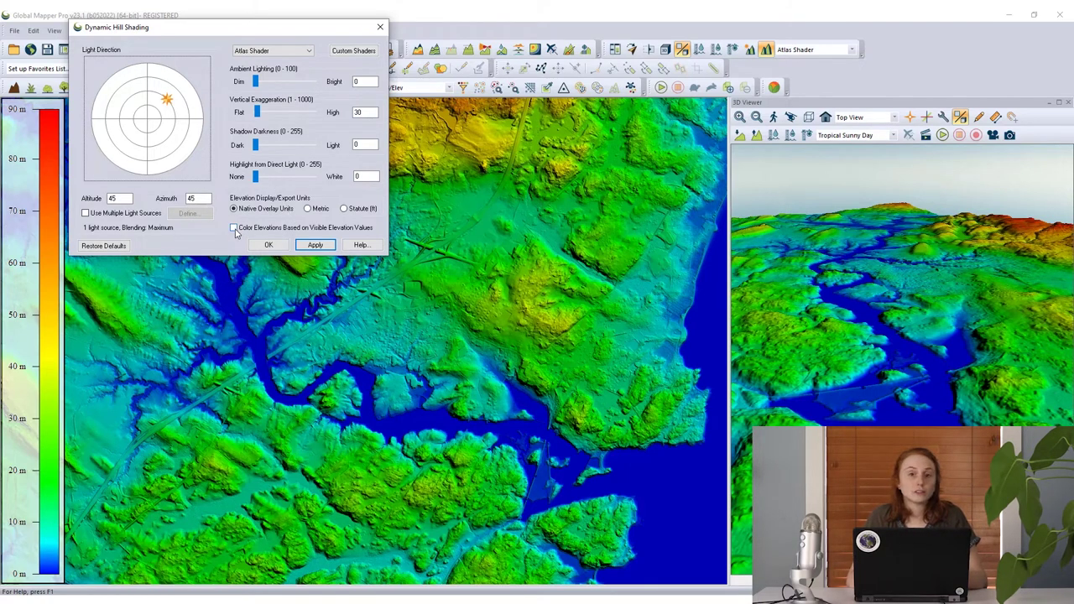
left_click(235, 230)
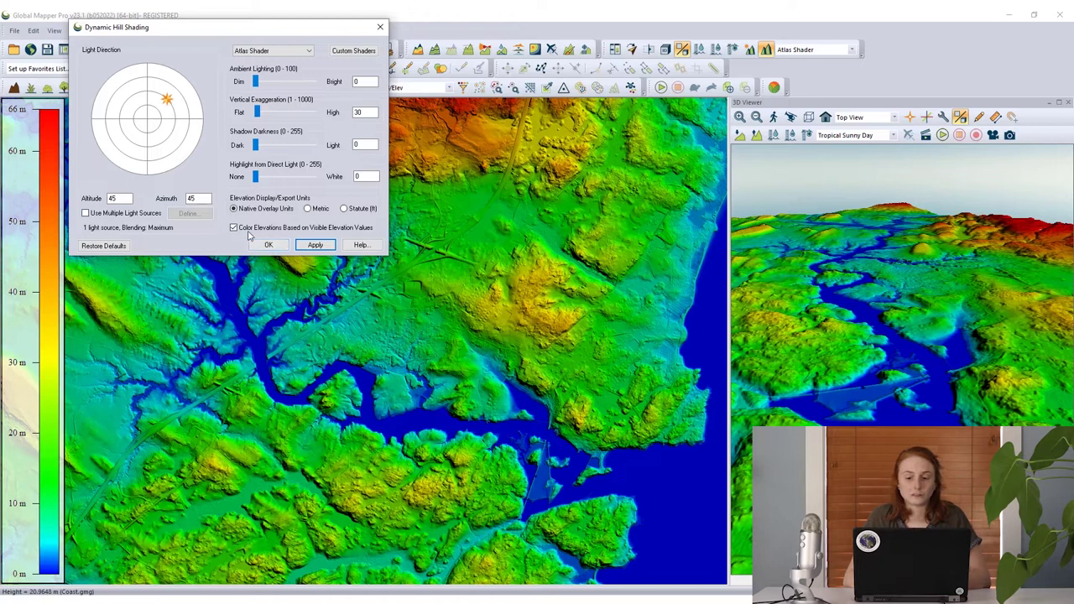
mouse_move(174, 105)
left_mouse_down()
mouse_move(173, 130)
mouse_move(155, 129)
mouse_move(112, 92)
left_mouse_up()
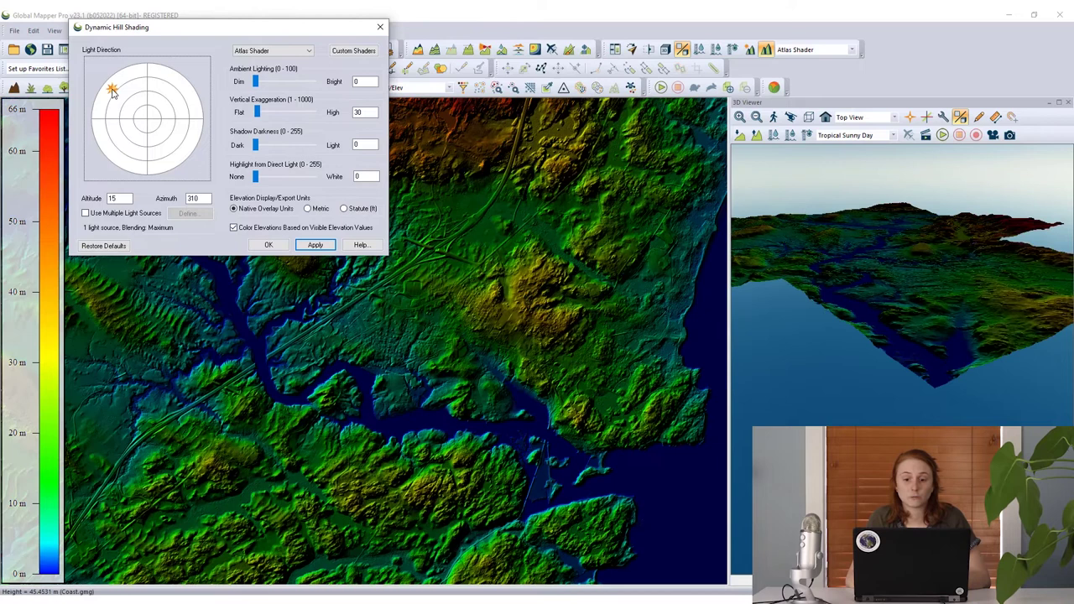
Try southwest and northeast lighting, settle at altitude 46, azimuth 37, and enable multiple light sources
left_click(119, 149)
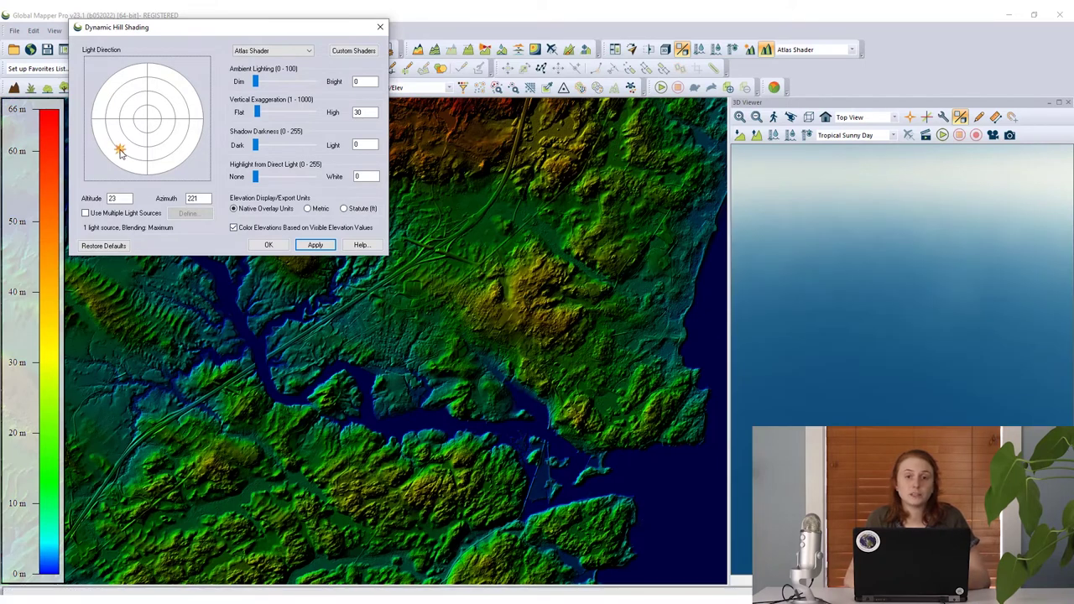
left_click(167, 93)
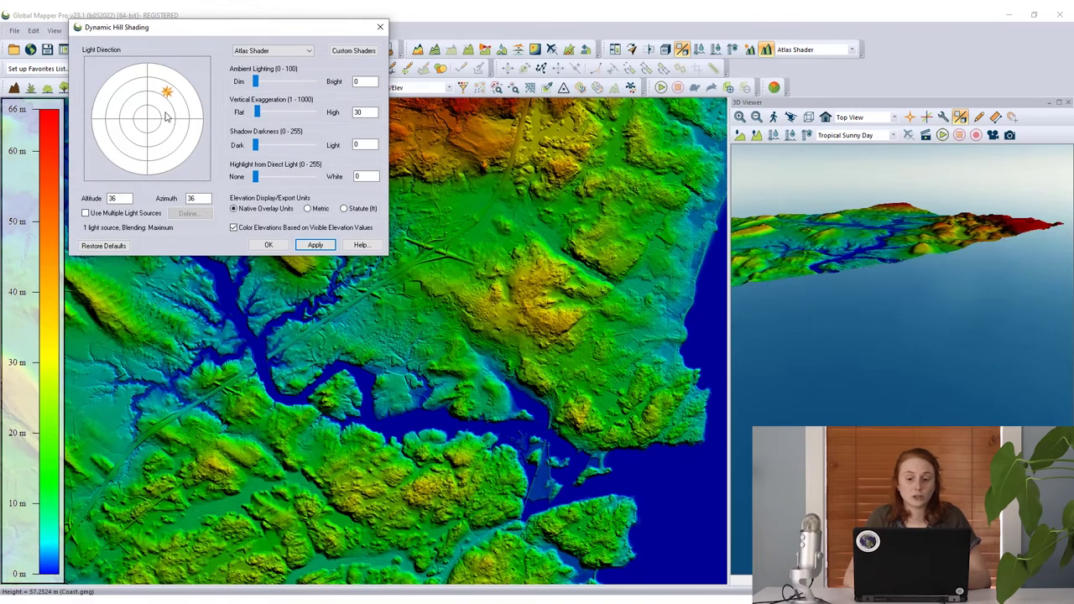
left_click(162, 99)
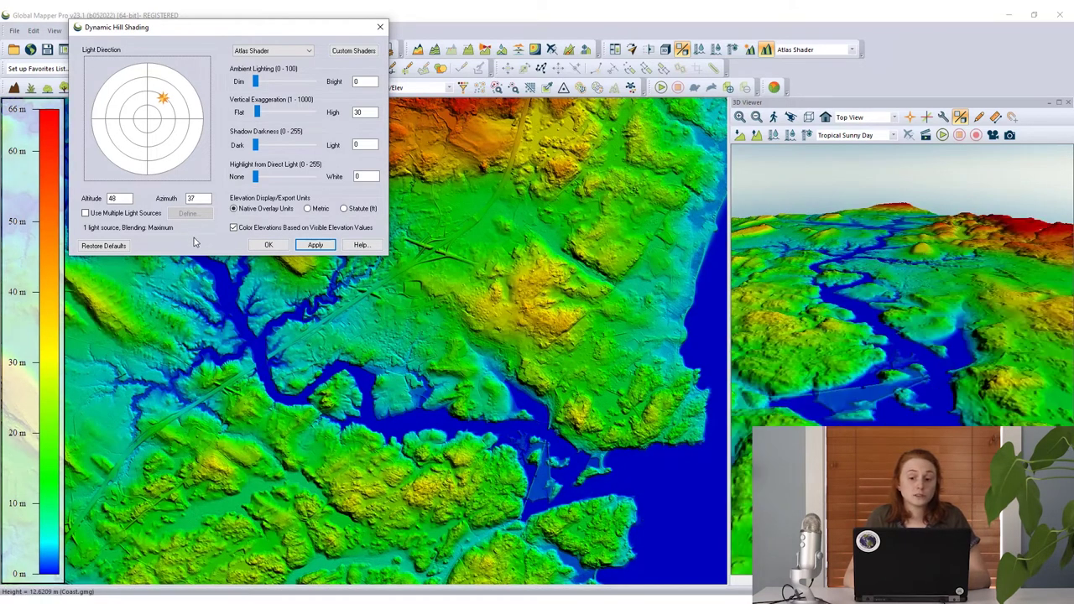
left_click(119, 215)
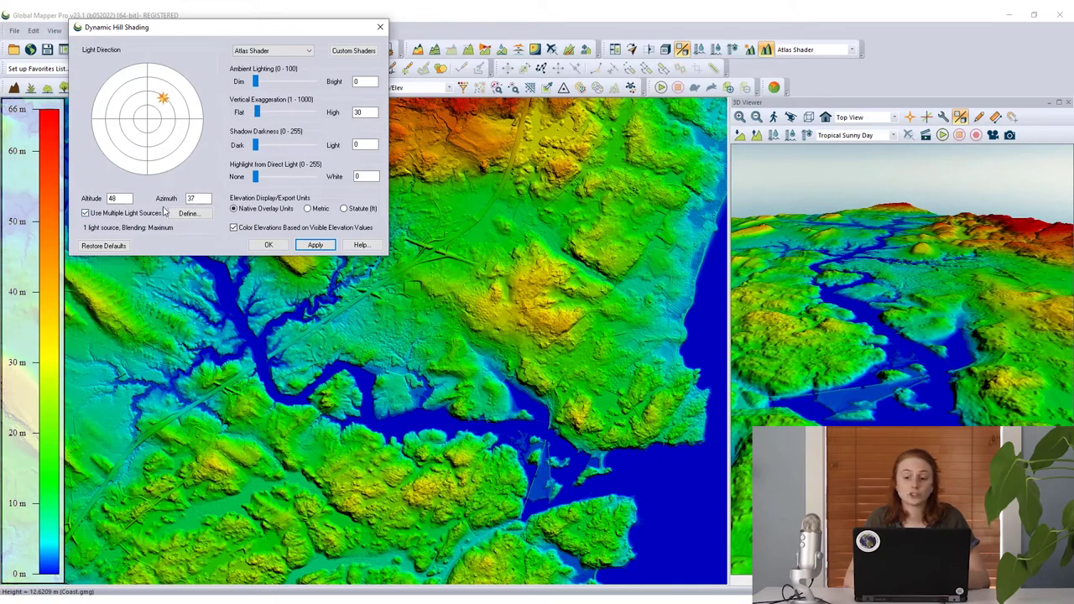
Test three light sources at azimuth 90, altitude 77, then revert to one light at altitude 46, azimuth 48
left_click(188, 213)
type("3")
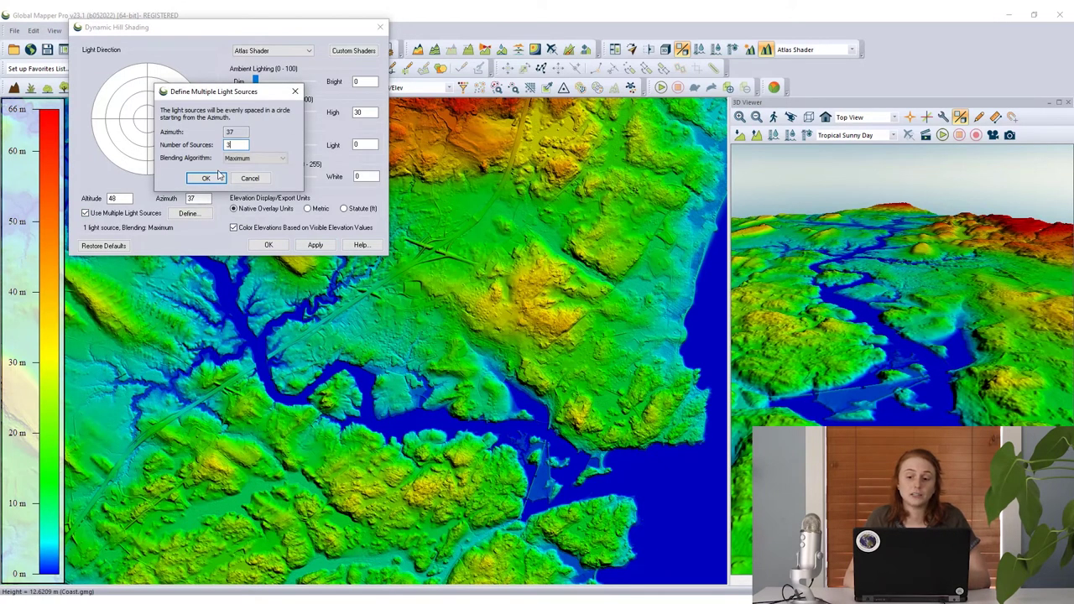
left_click(206, 177)
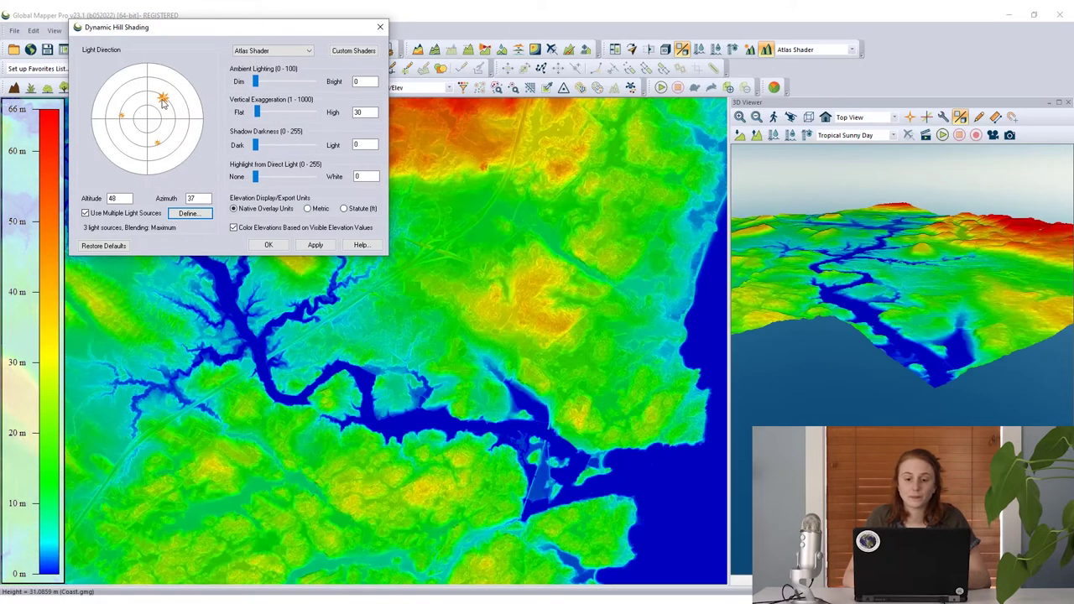
mouse_move(180, 99)
left_mouse_down()
mouse_move(180, 132)
mouse_move(178, 123)
left_mouse_up()
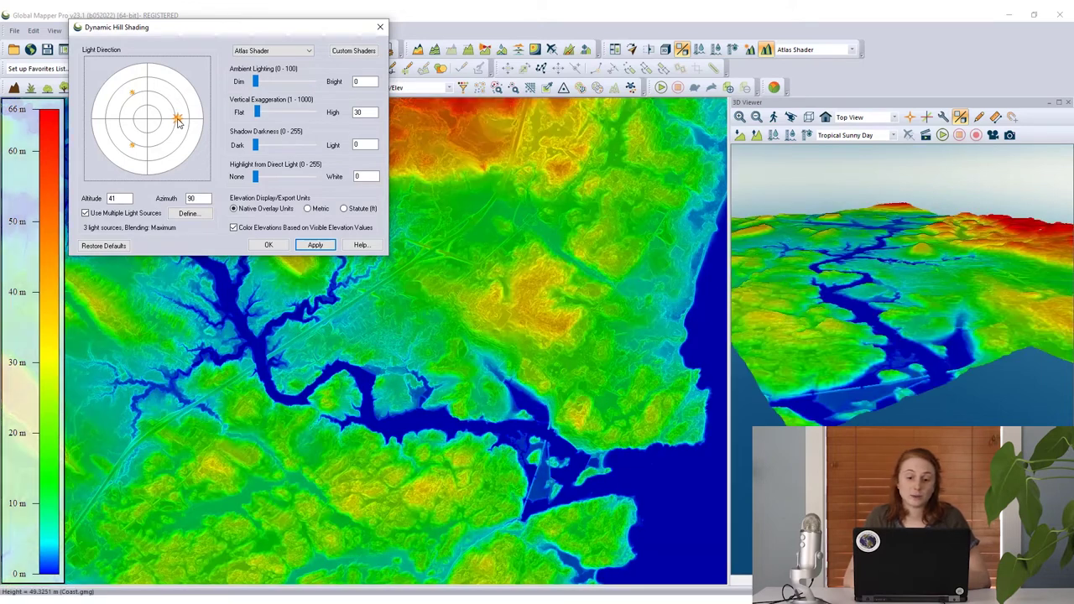
left_click_drag(177, 122, 155, 122)
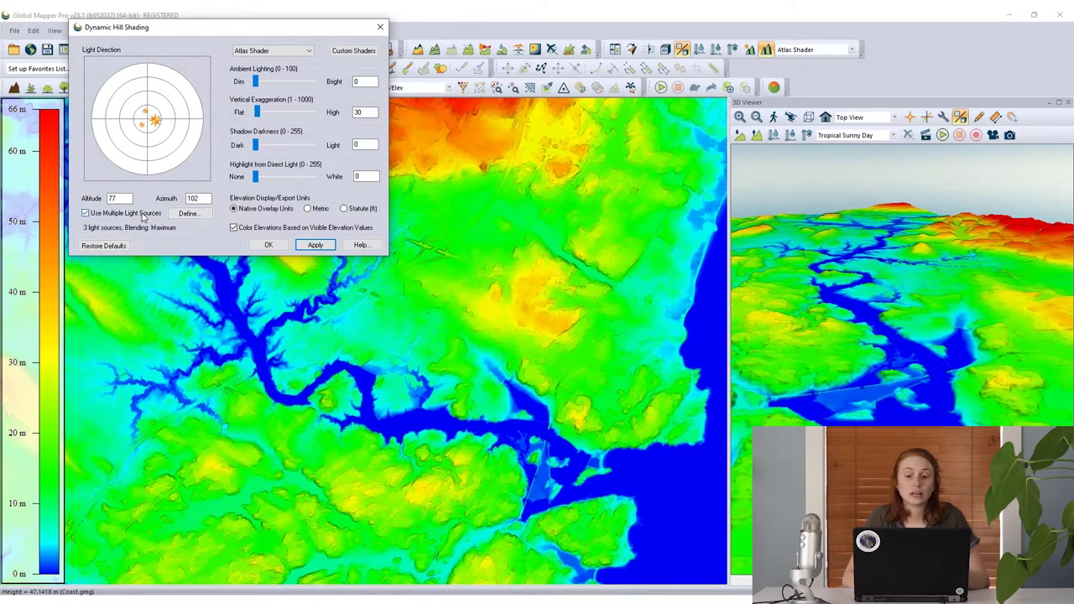
left_click(143, 213)
left_click(168, 101)
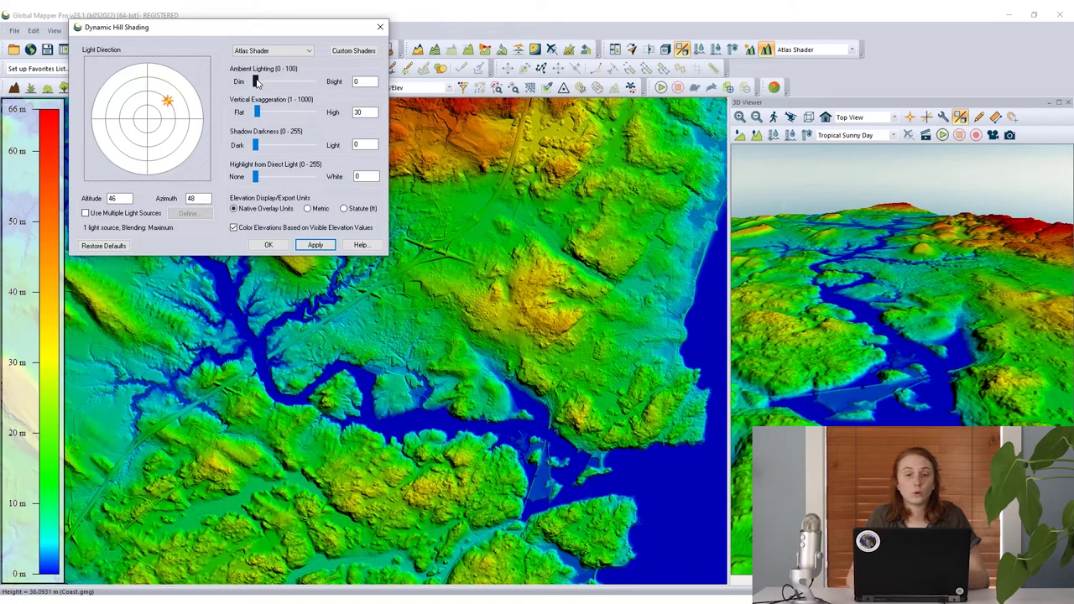
Lower ambient lighting to 15, and set vertical exaggeration to 135 after trying 529
left_click_drag(257, 80, 279, 87)
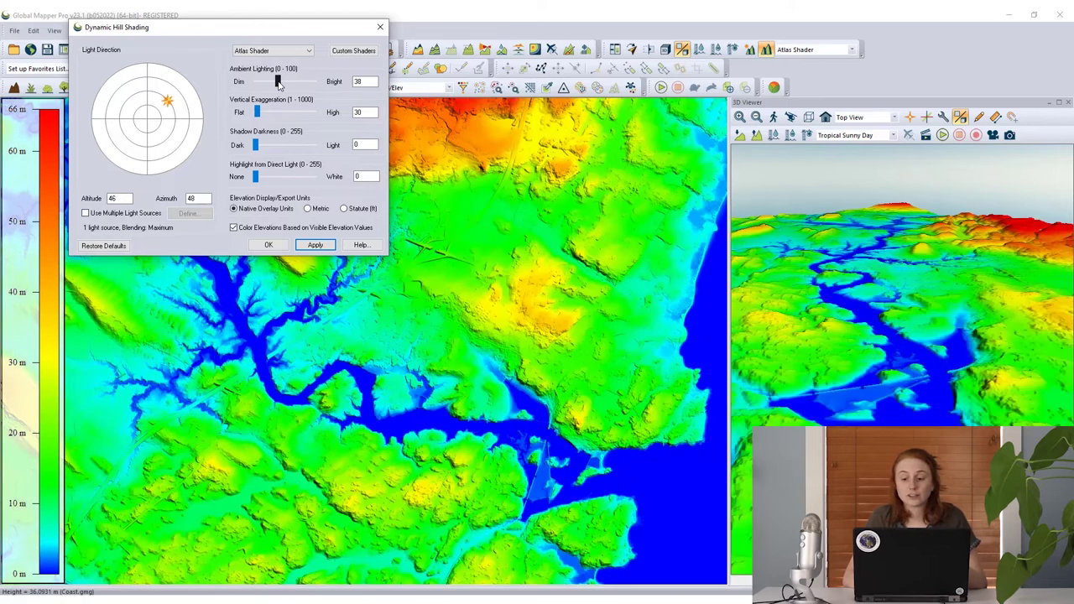
left_click_drag(278, 82, 276, 113)
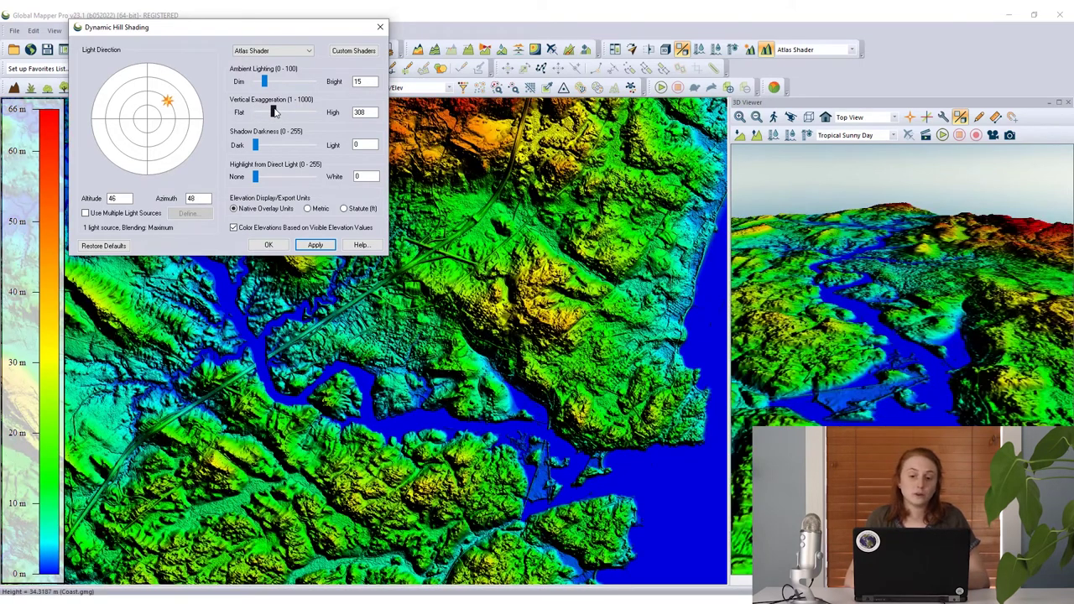
left_click_drag(276, 112, 288, 113)
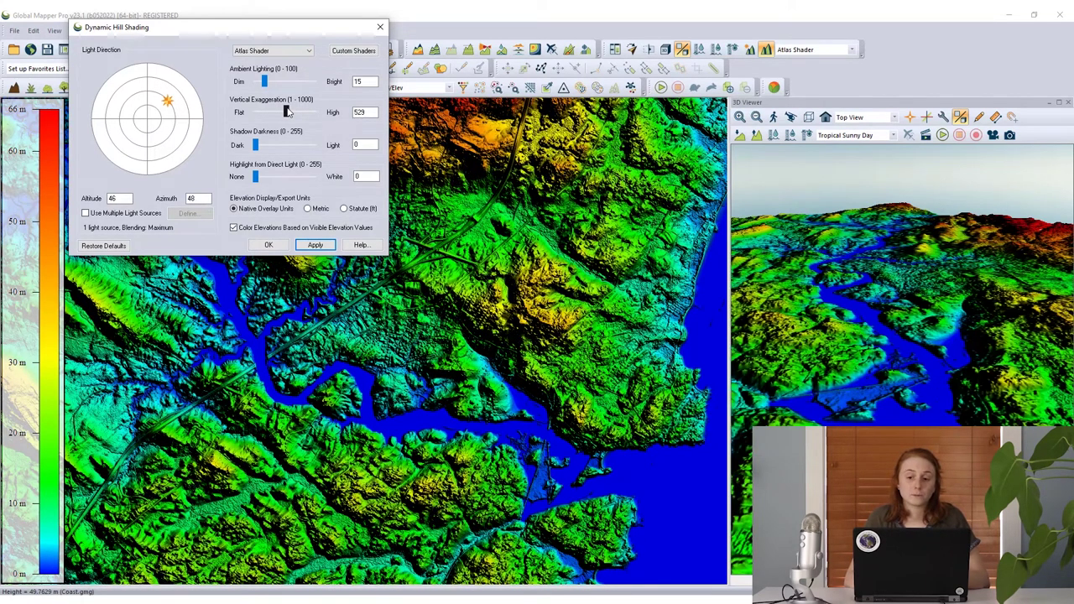
left_click_drag(288, 112, 263, 115)
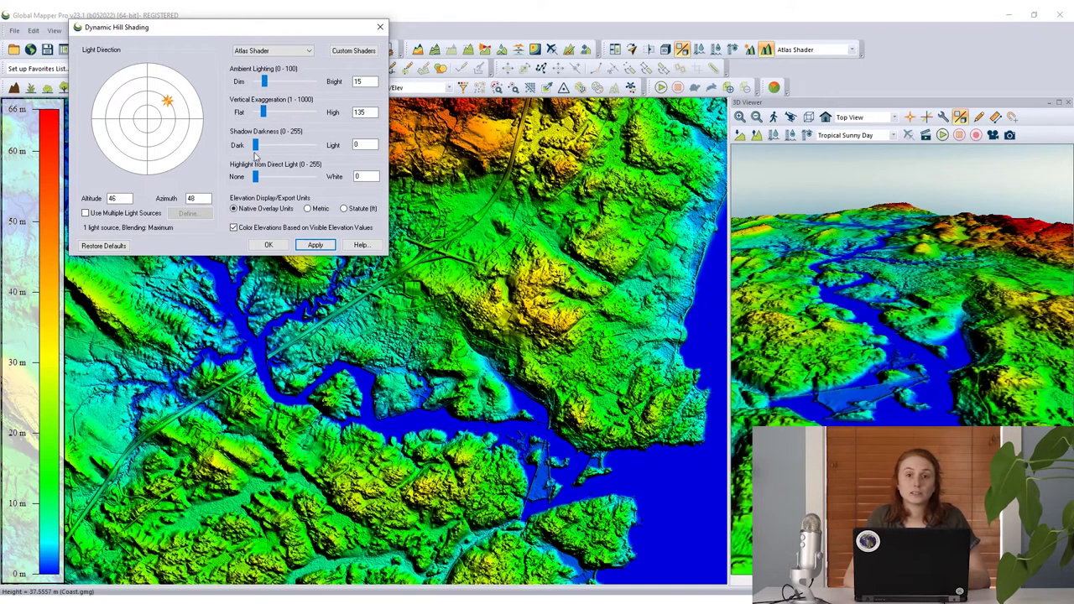
Set shadow darkness to 32 after trying 20 and 44
left_click_drag(257, 148, 262, 146)
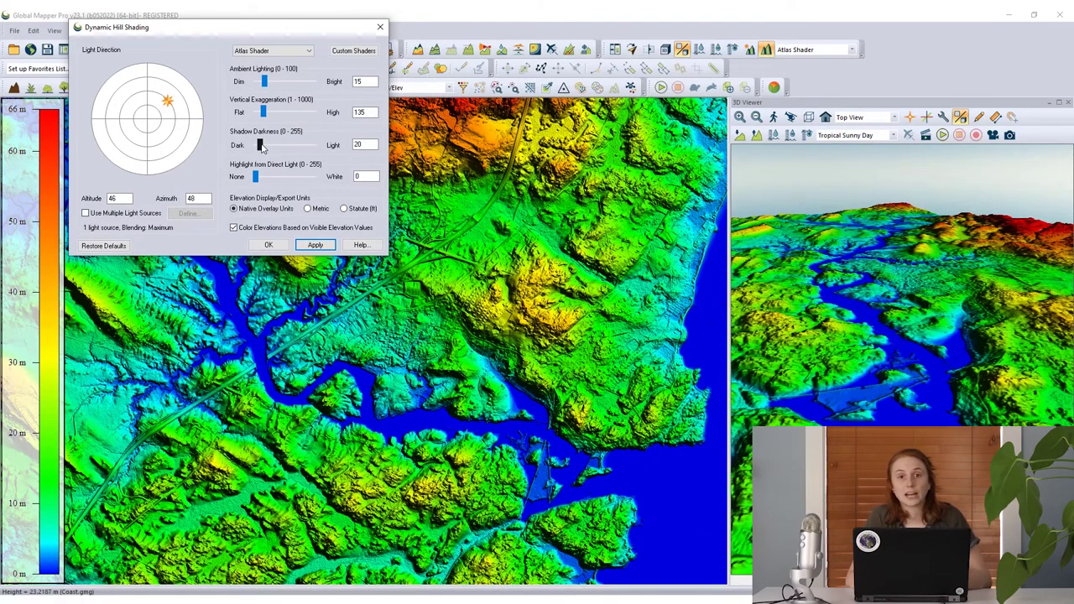
left_click_drag(262, 146, 268, 148)
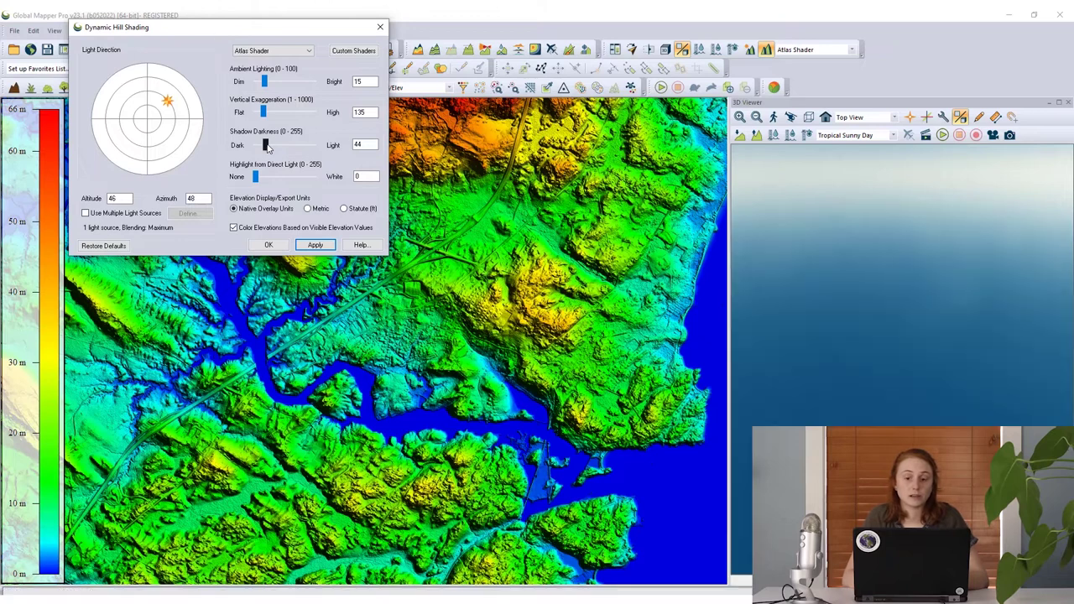
left_click_drag(269, 147, 262, 178)
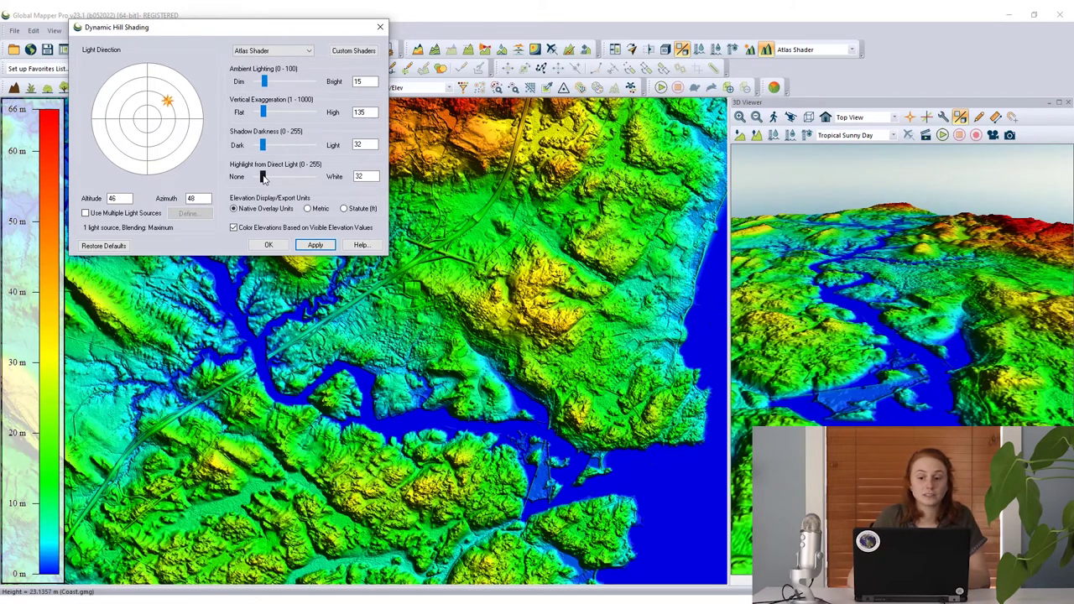
Try direct-light highlight values of 71, 96 and 128, then drop it to 7
left_click_drag(263, 178, 271, 181)
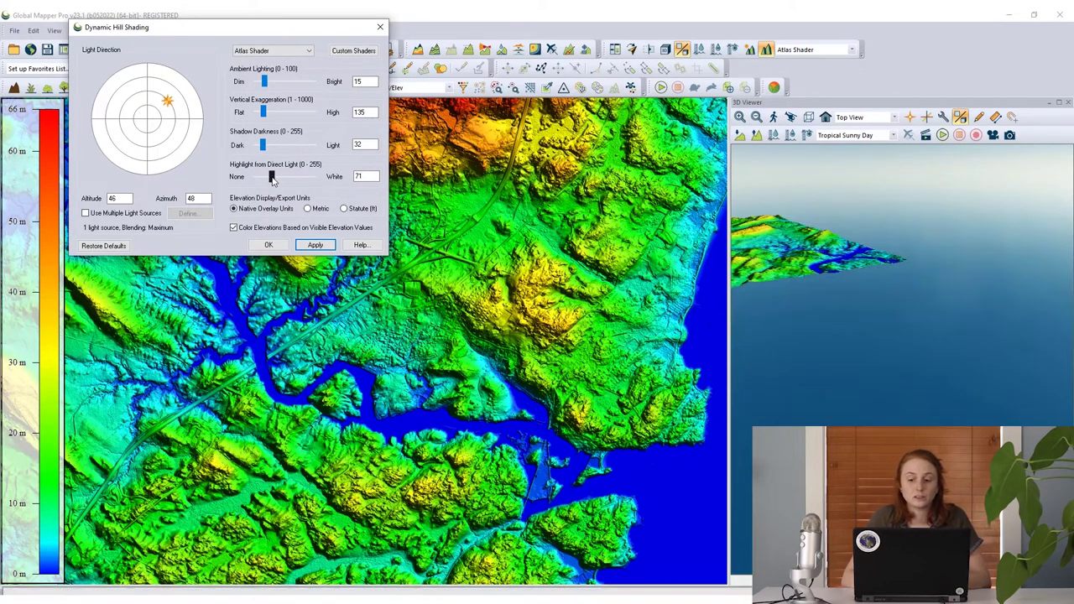
left_click_drag(271, 179, 278, 181)
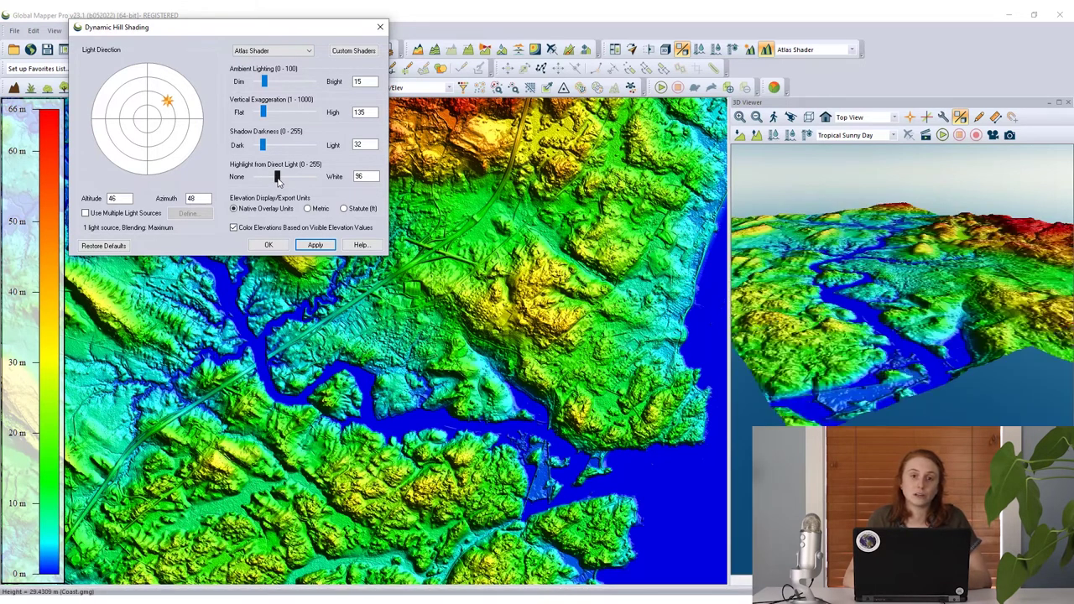
left_click_drag(281, 179, 286, 182)
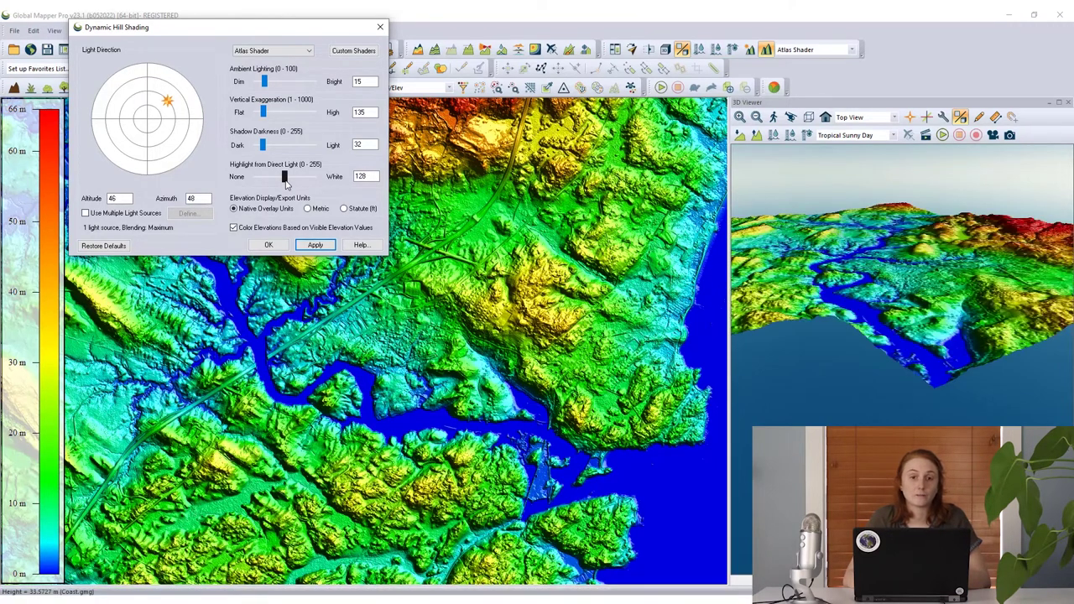
left_click_drag(283, 181, 256, 181)
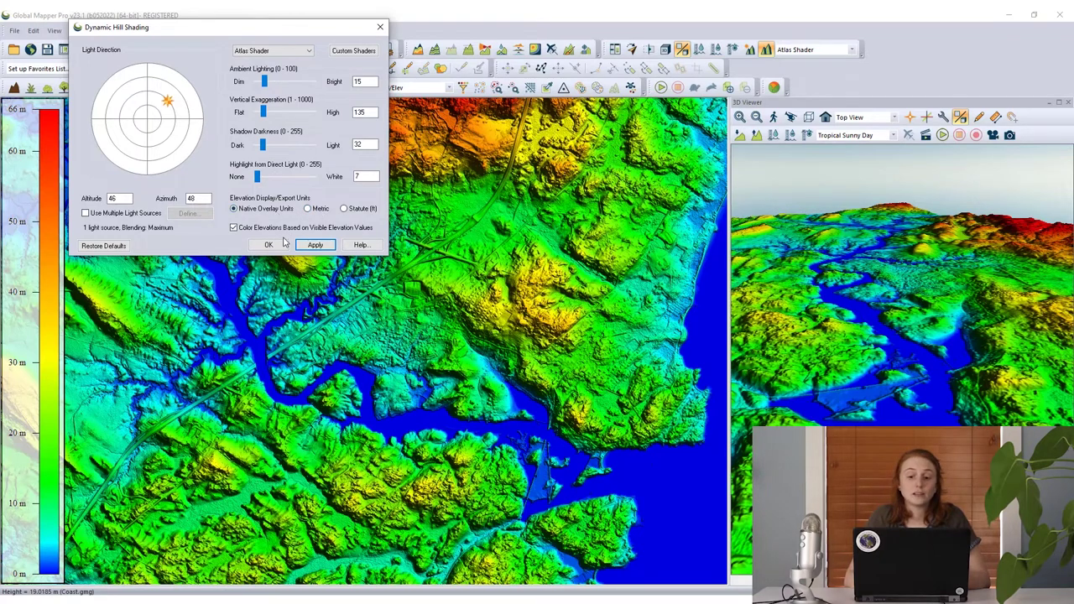
Try the Daylight and Gradient shaders, then apply the Coastal shader and close the dialog
left_click(296, 52)
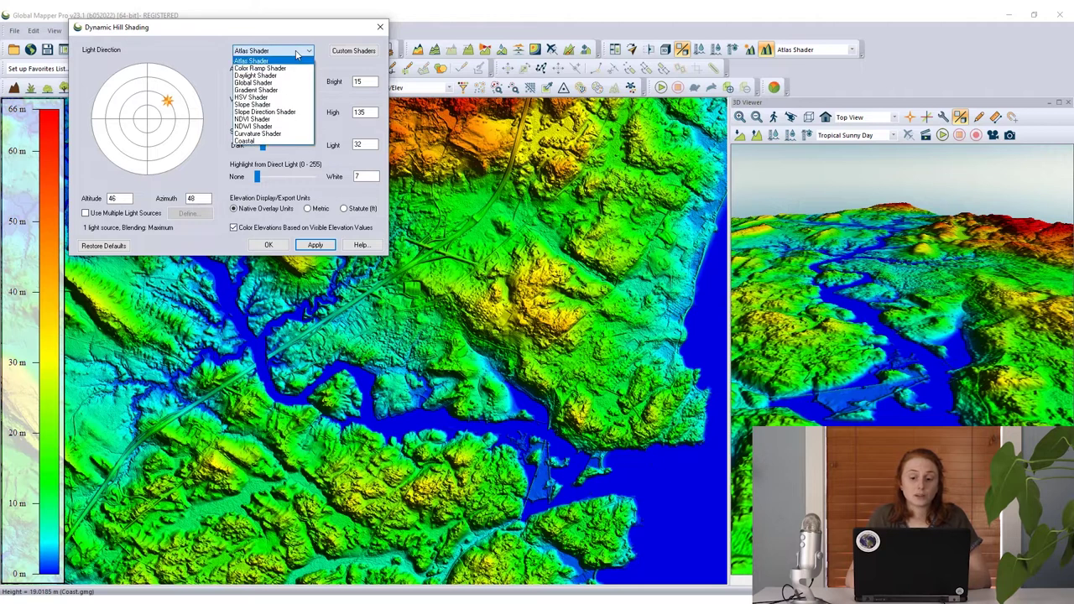
left_click(296, 75)
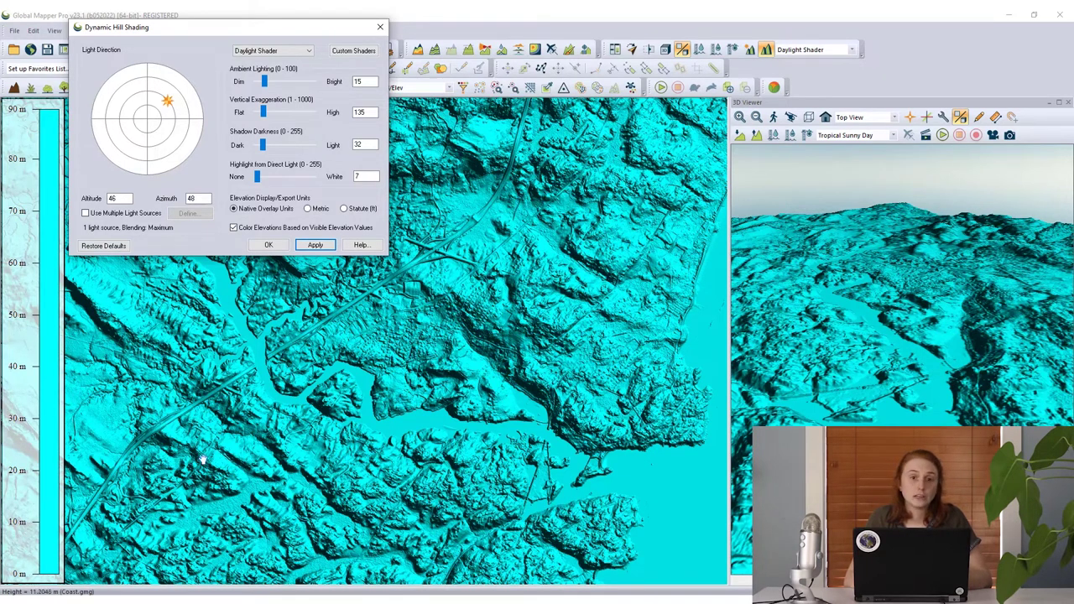
left_click(276, 52)
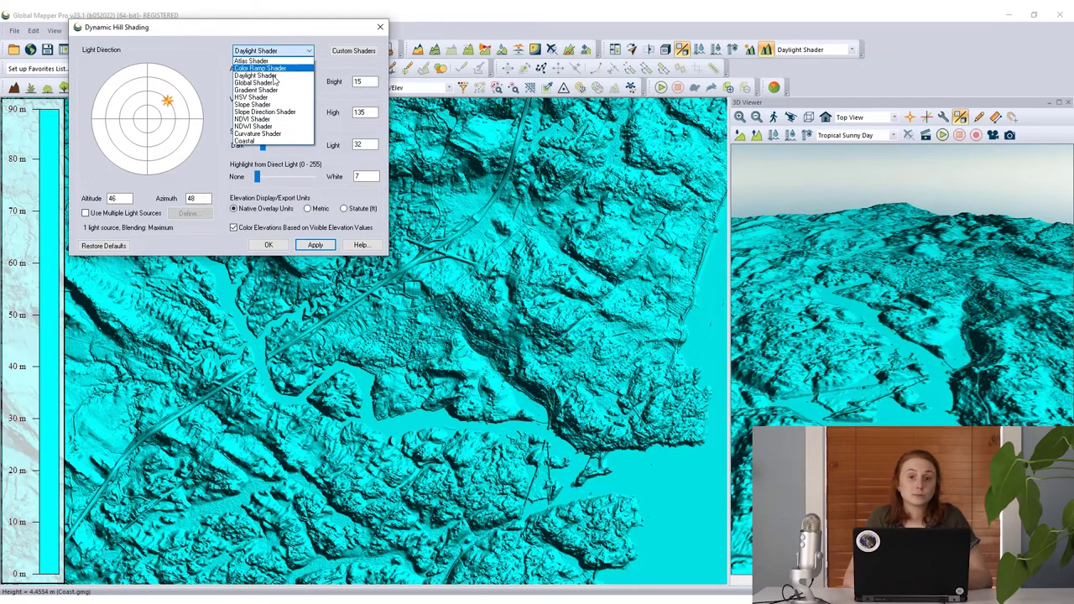
left_click(276, 90)
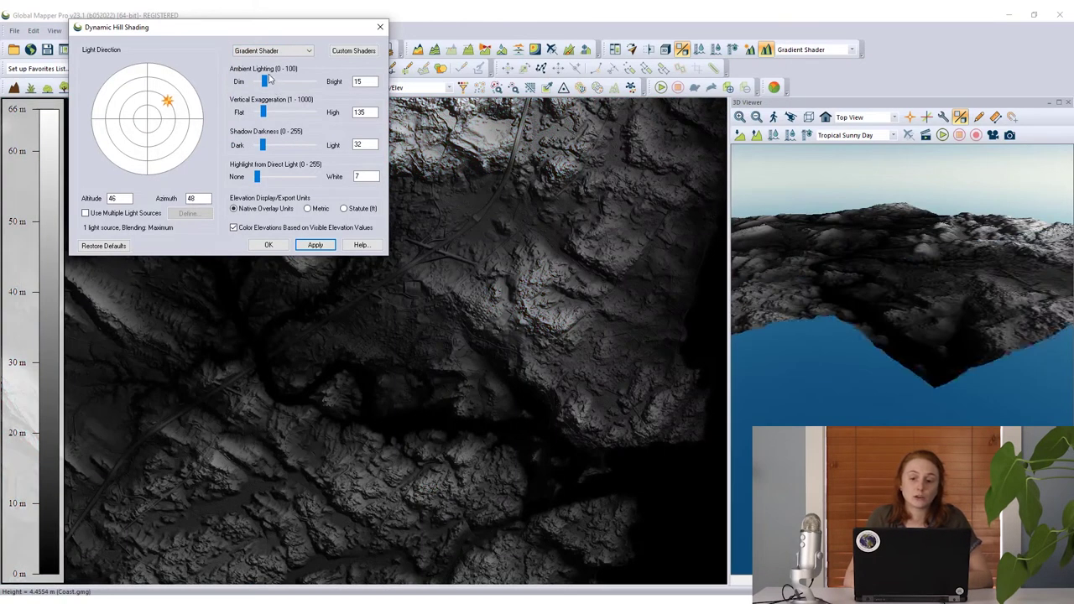
left_click(273, 51)
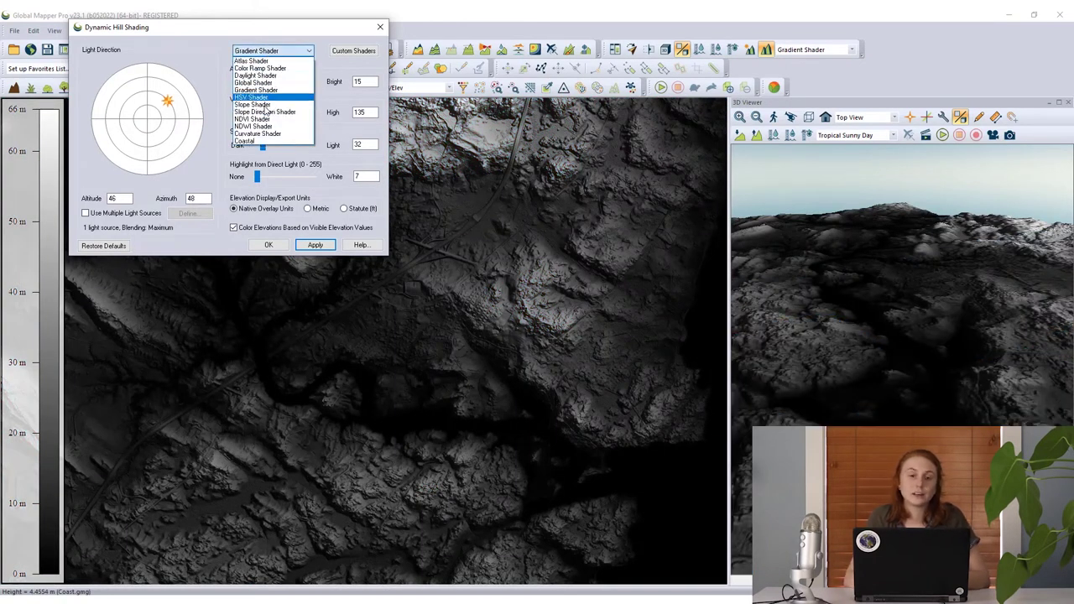
left_click(264, 140)
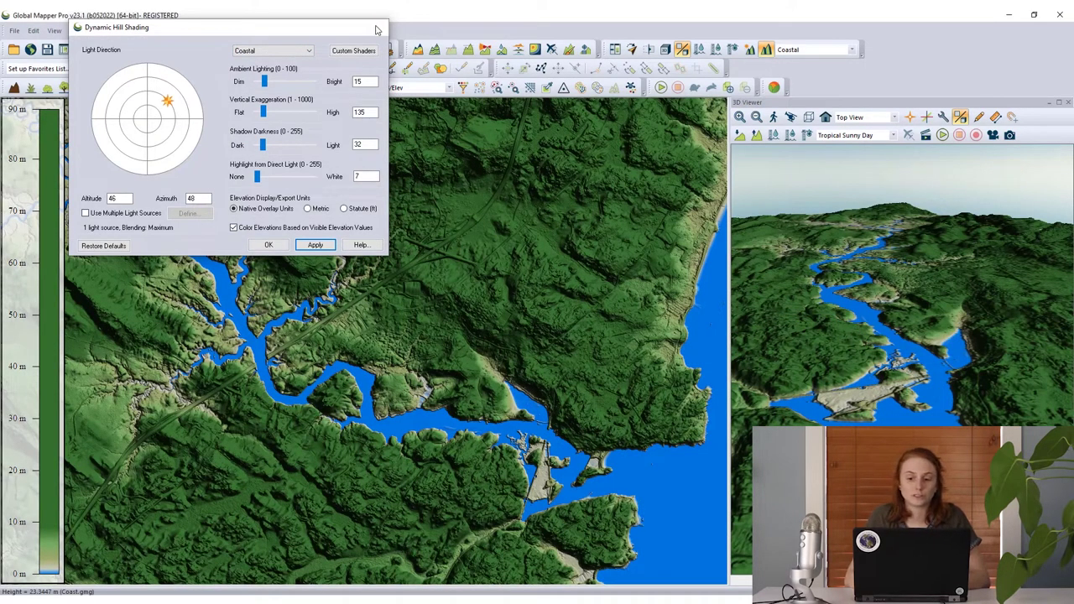
left_click(378, 29)
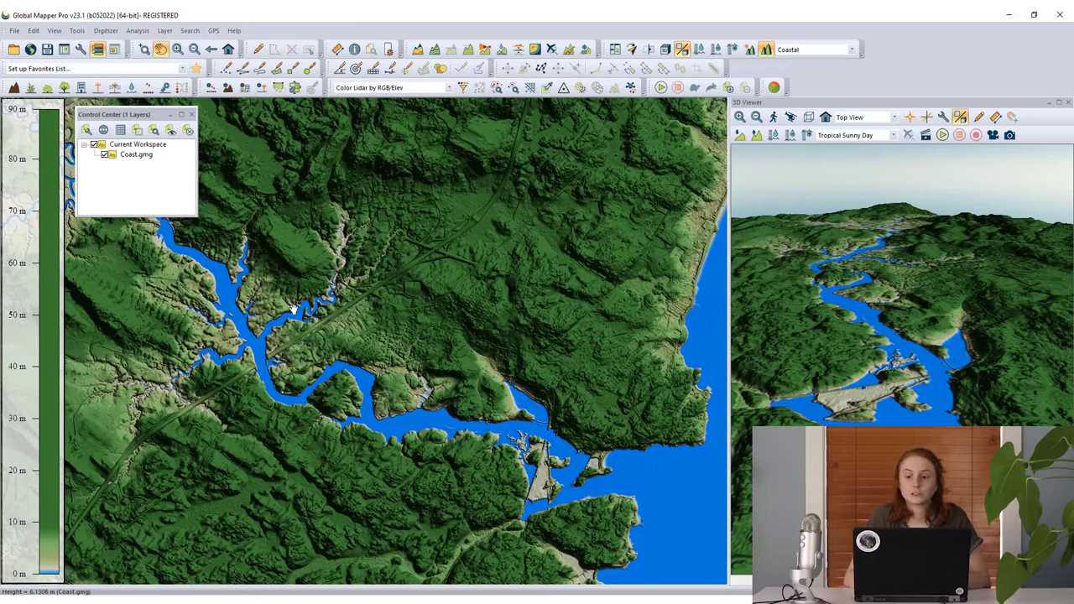